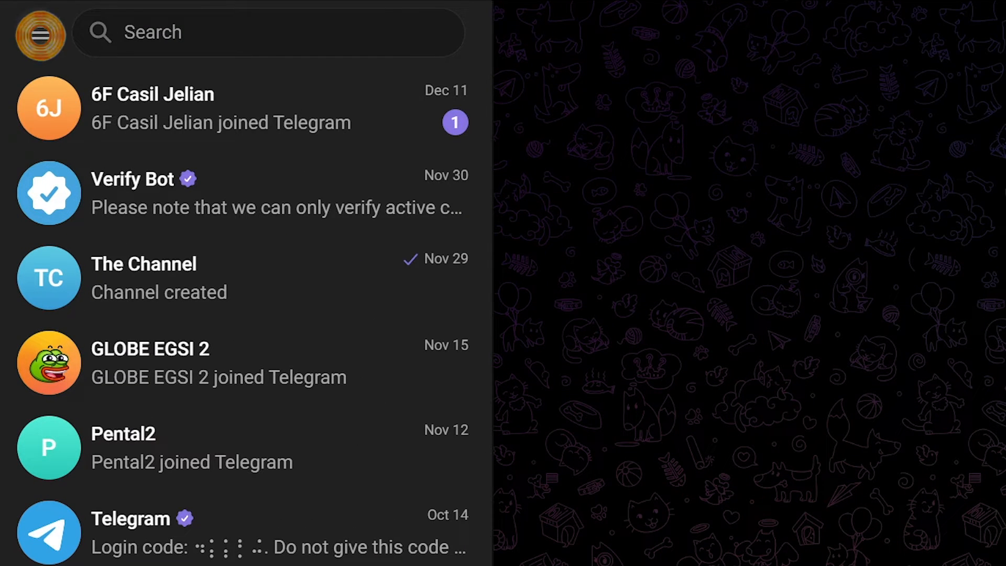
- Reach the Privacy and Security page from the main menu's Settings
click(40, 33)
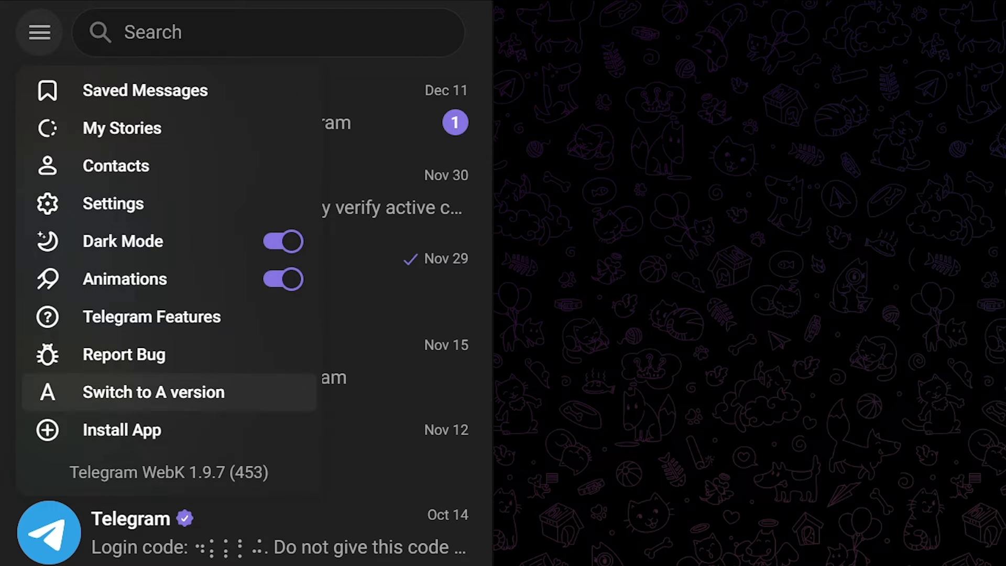
click(115, 204)
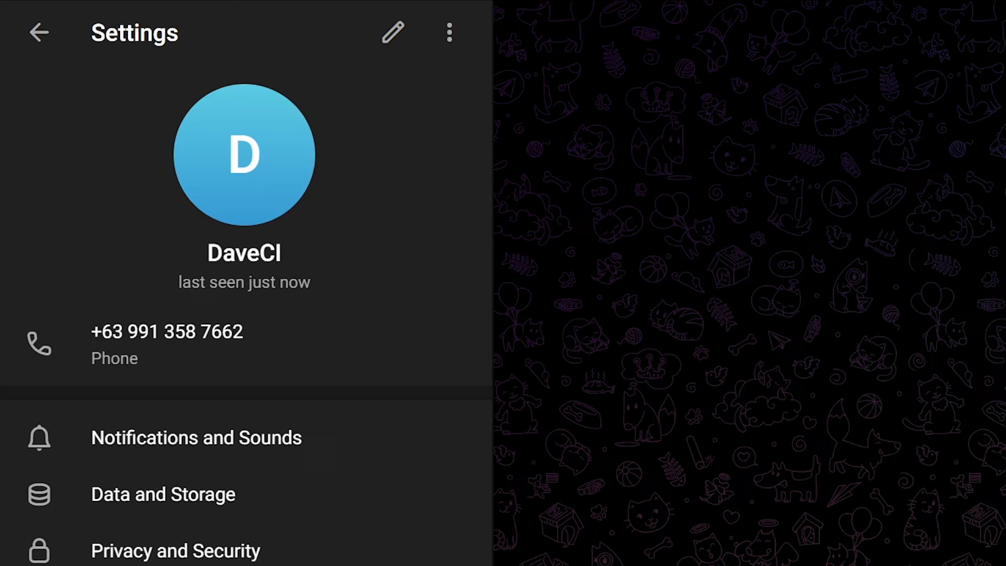
scroll(236, 354, down, 2)
click(40, 433)
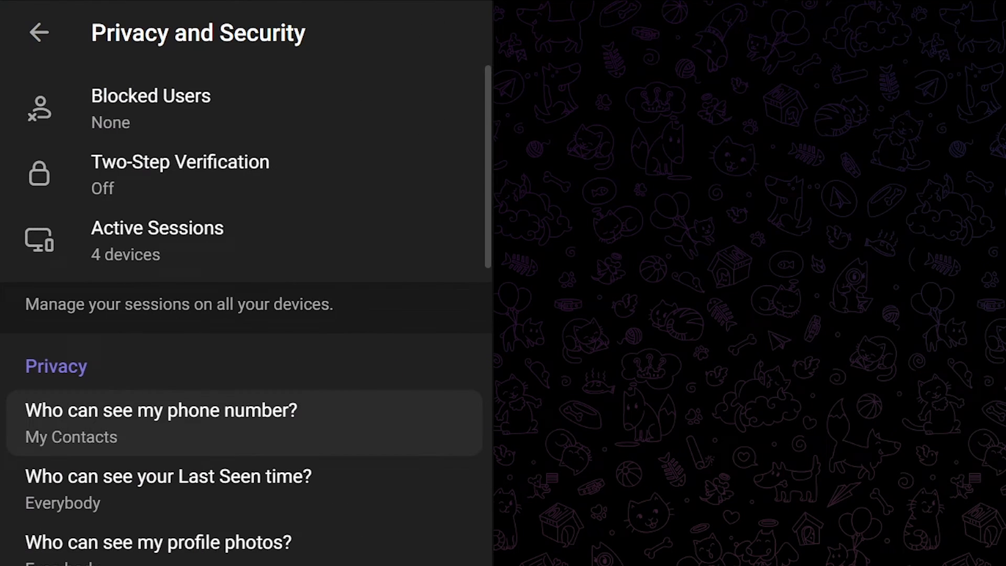
scroll(236, 424, down, 3)
scroll(236, 425, down, 3)
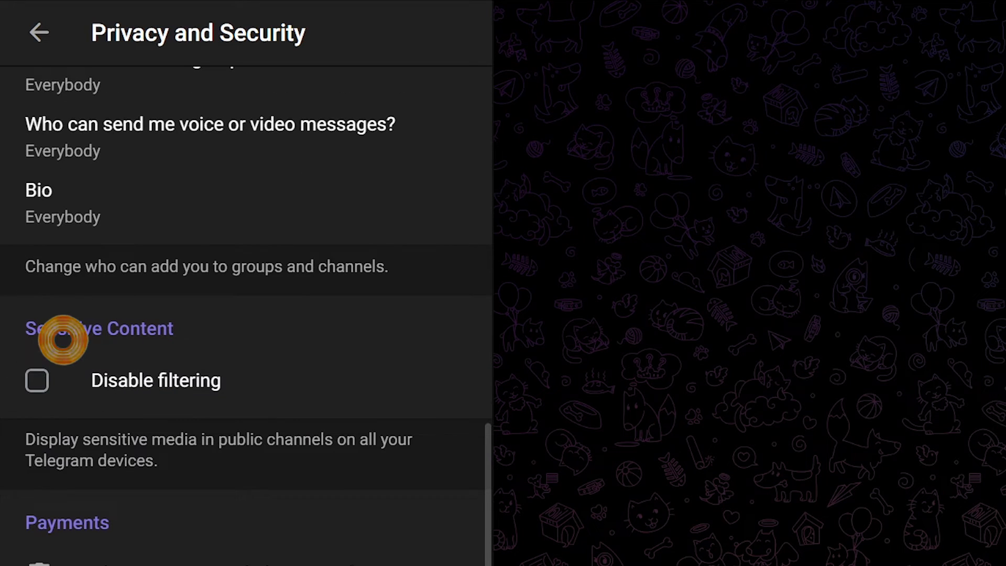
- Select the Disable filtering checkbox under Sensitive Content
click(37, 380)
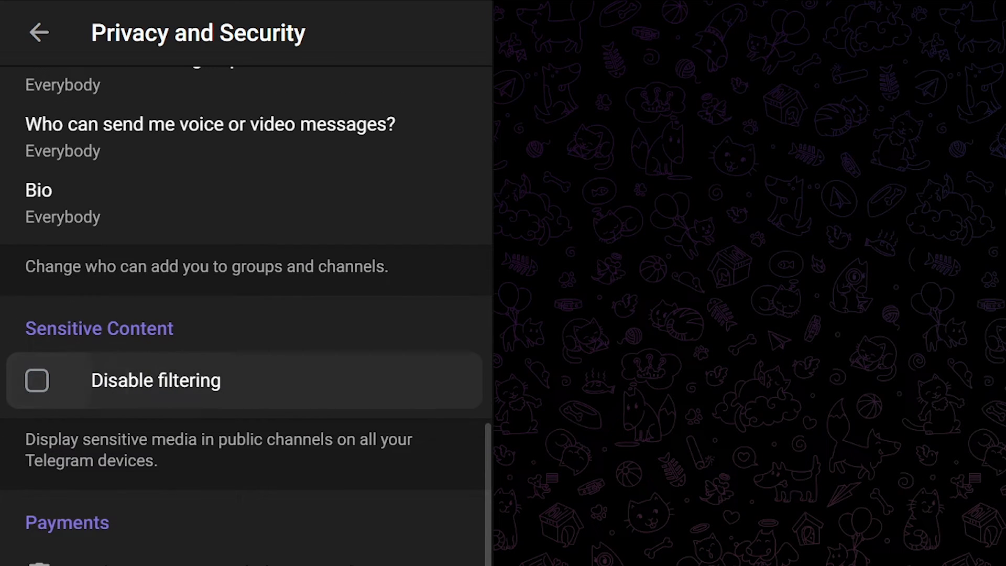
- Confirm sensitive content filtering is off so sensitive media shows in public channels
click(37, 380)
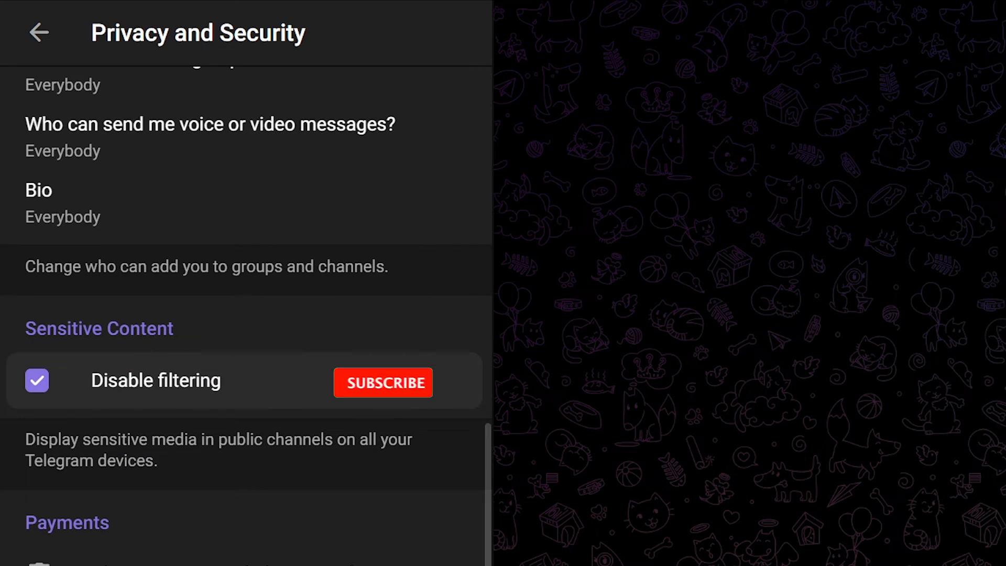